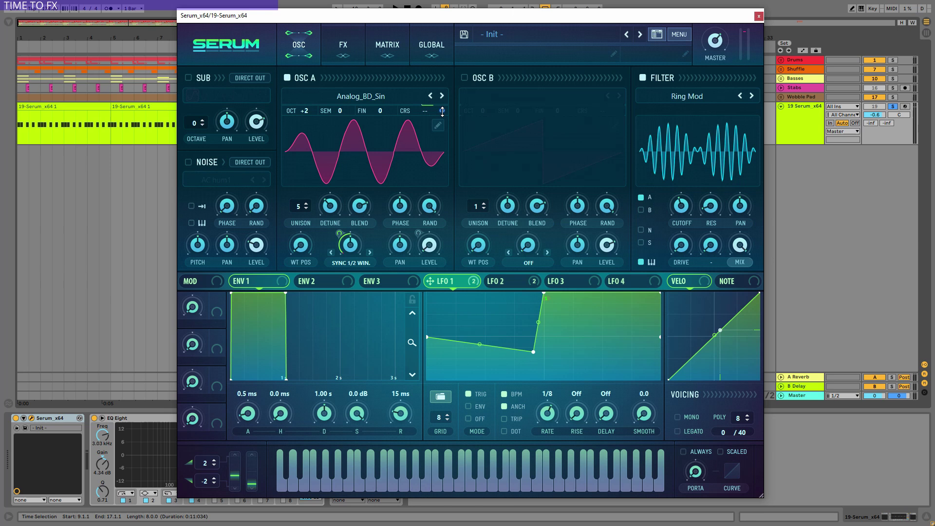
mouse_move(436, 113)
click(345, 267)
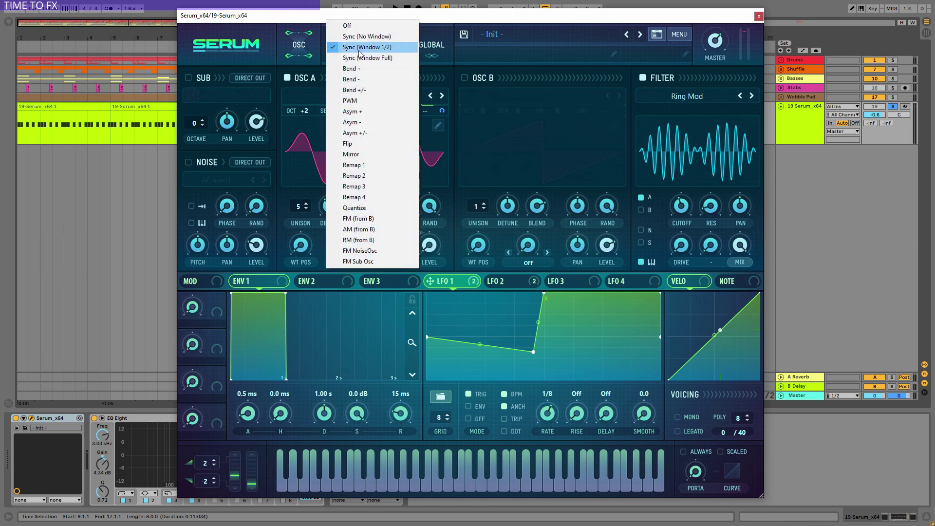
click(426, 40)
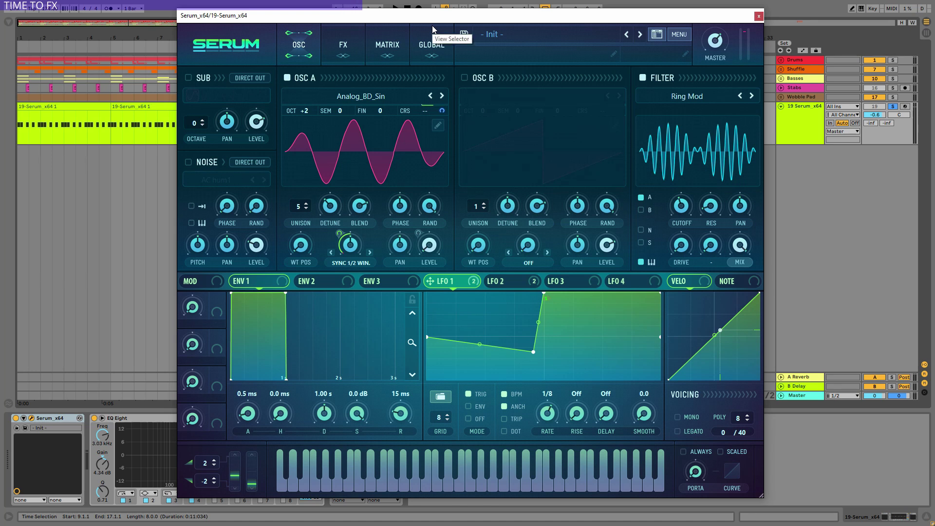
click(643, 78)
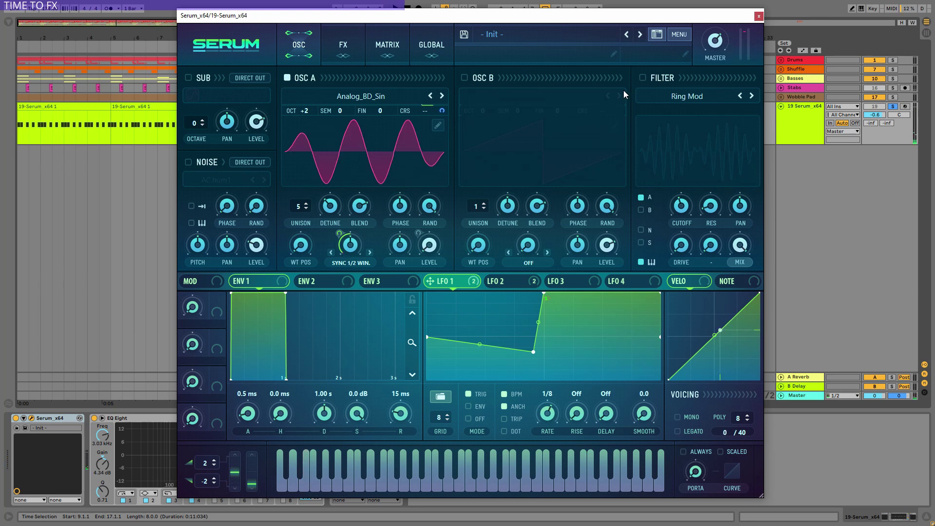
click(643, 78)
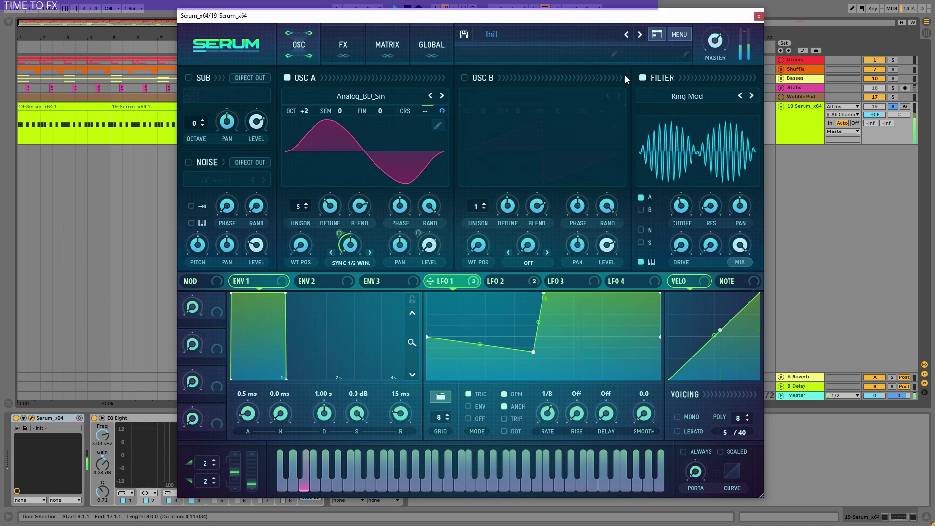
click(643, 77)
click(643, 77)
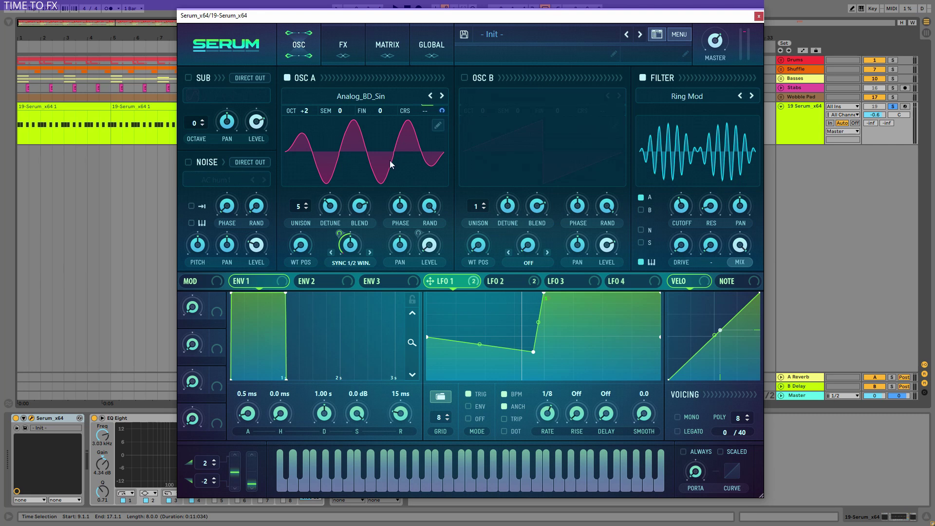
Review LFO 1's destinations, then bypass LFO 2's routing to Oscillator A volume, keeping its drive routing
right_click(465, 282)
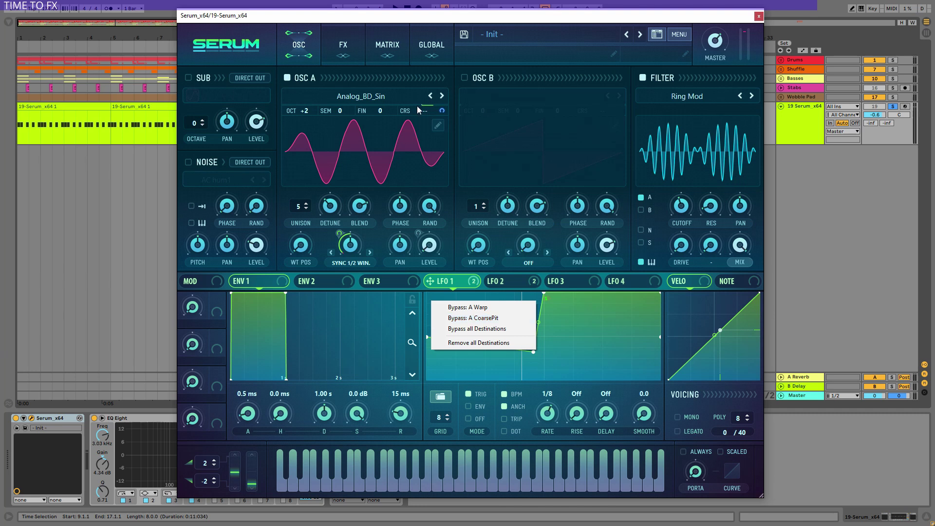
click(407, 79)
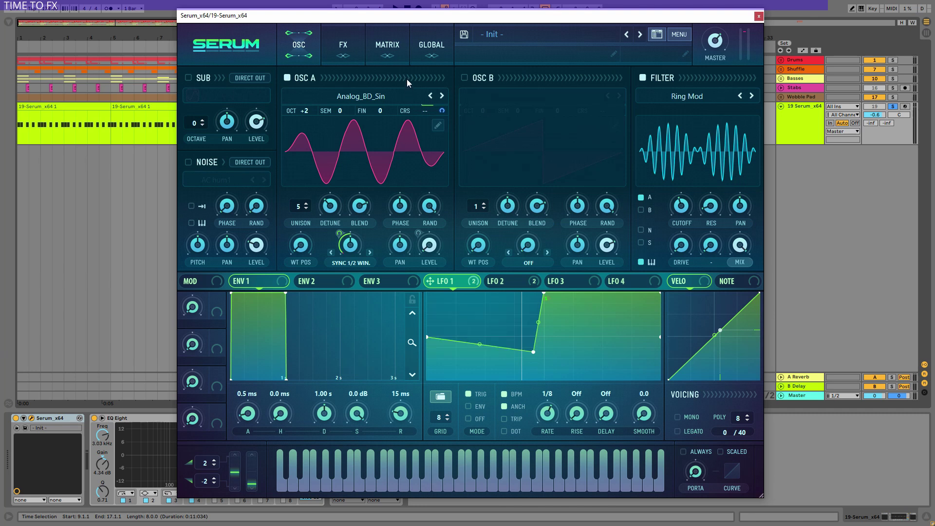
click(515, 281)
right_click(515, 281)
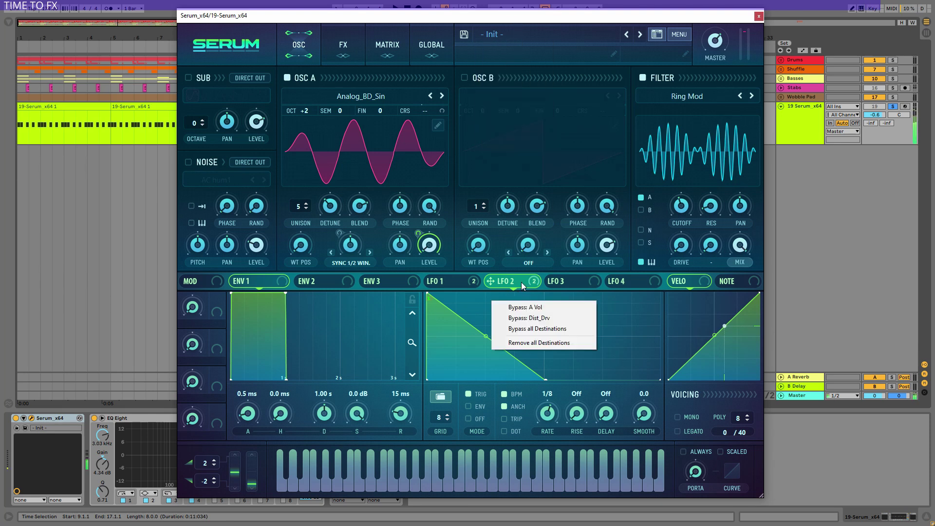
click(525, 306)
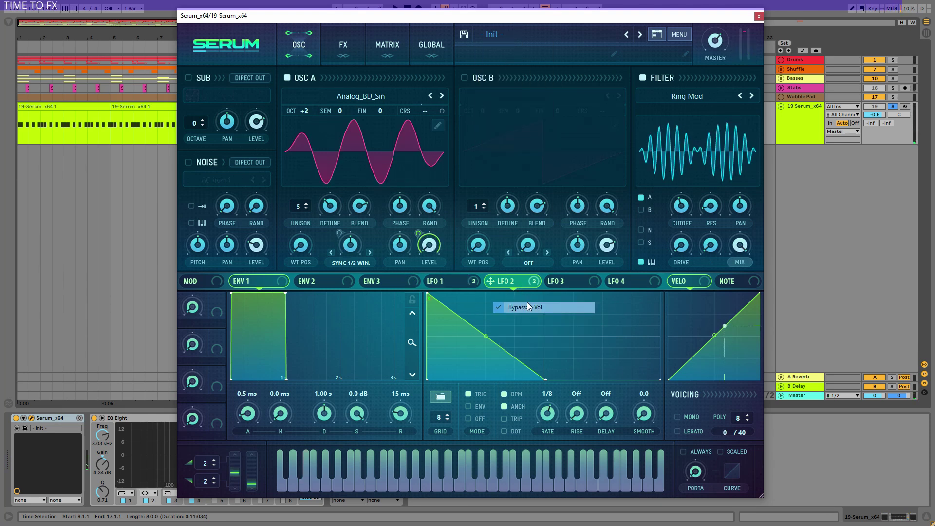
Show the FX rack and A/B the Dimension and Delay effects by bypassing and re-enabling them
click(337, 39)
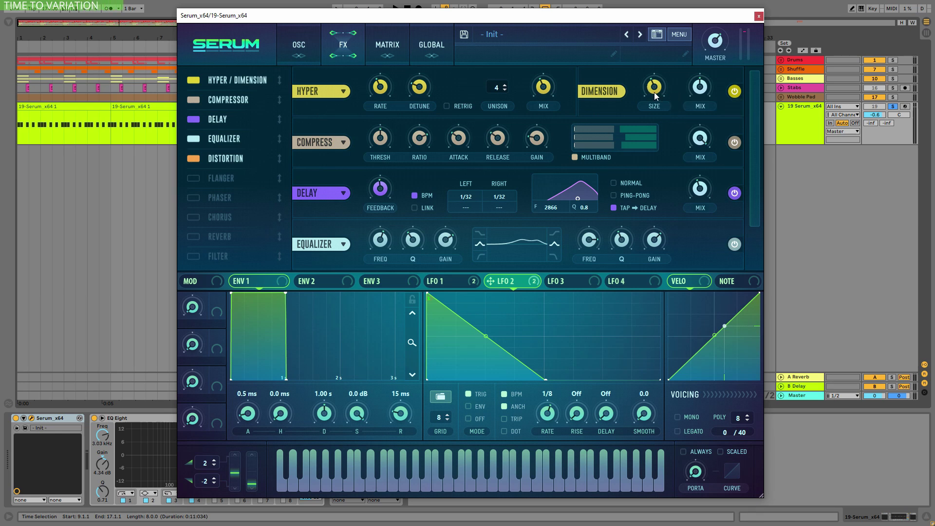
mouse_move(656, 89)
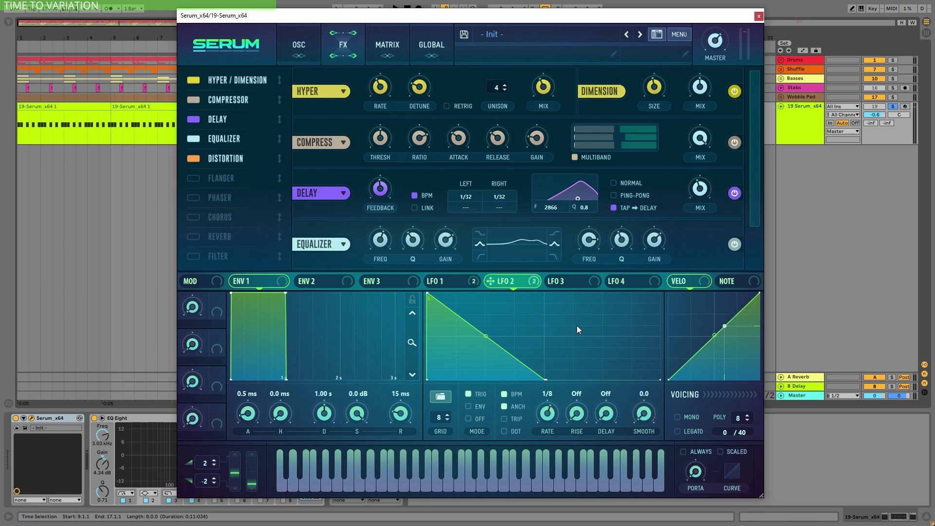
click(736, 91)
click(733, 193)
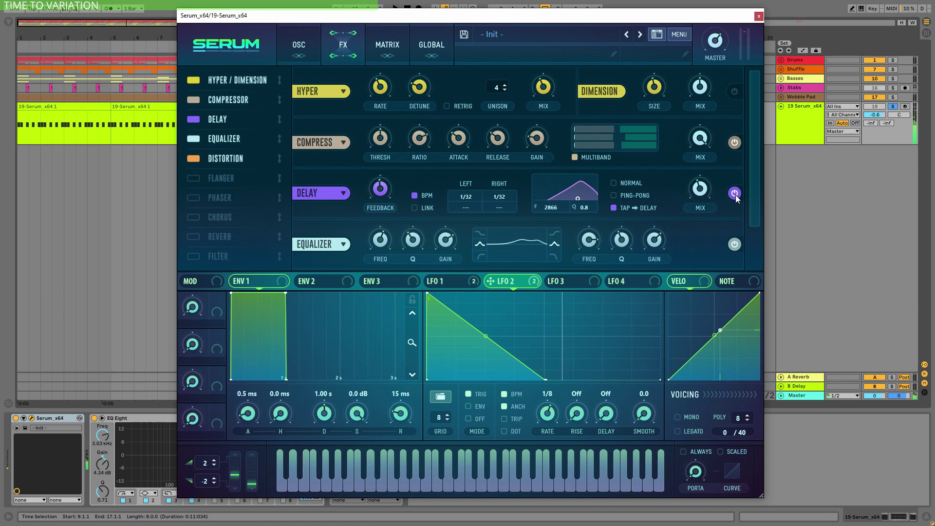
click(735, 193)
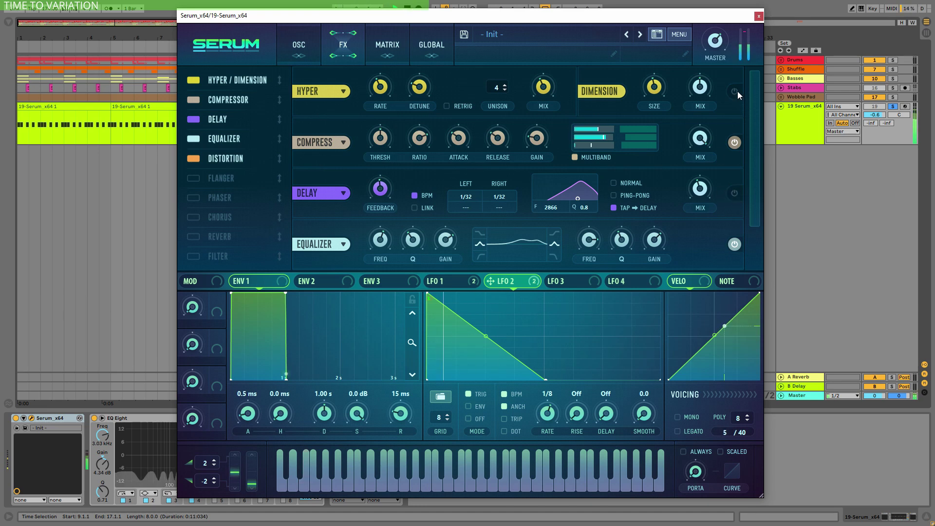
click(736, 91)
A/B the Equalizer and Distortion effects, leaving both Equalizer and Distortion switched on
drag(755, 124, 746, 215)
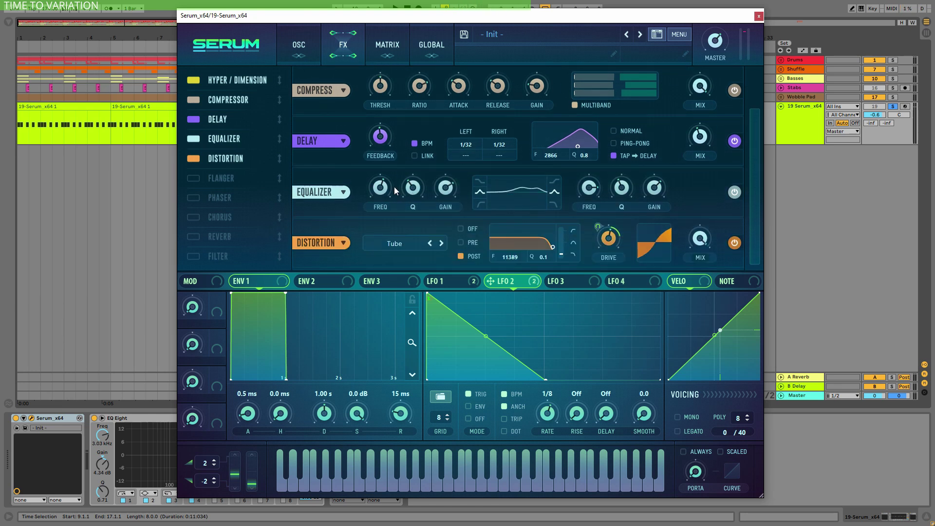
mouse_move(385, 190)
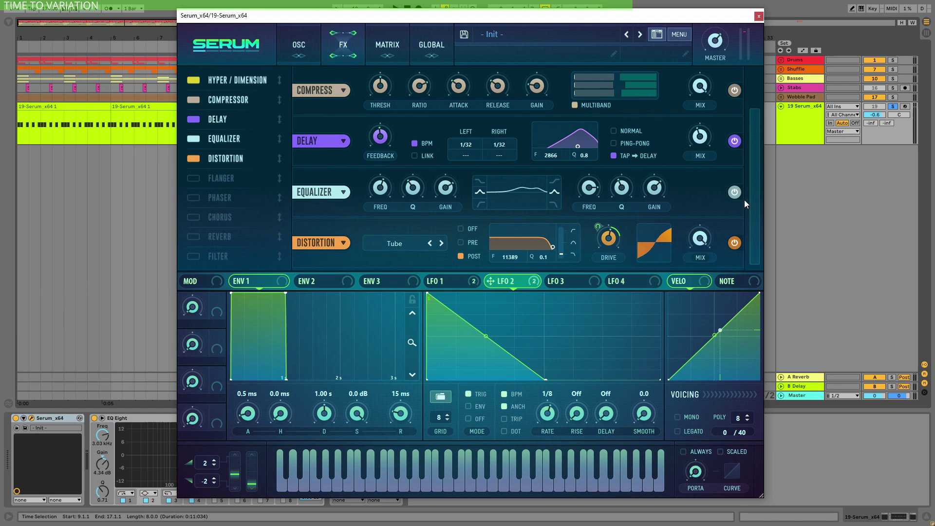
click(734, 242)
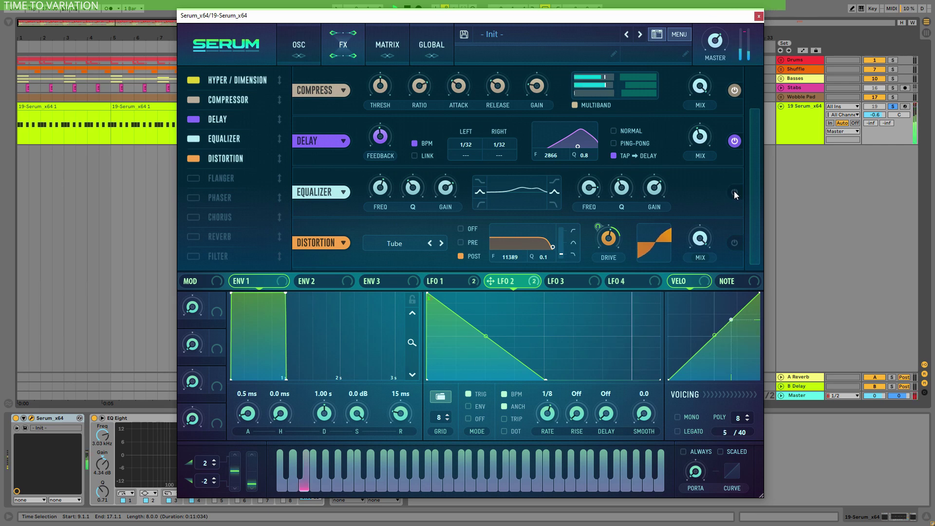
click(735, 191)
click(733, 243)
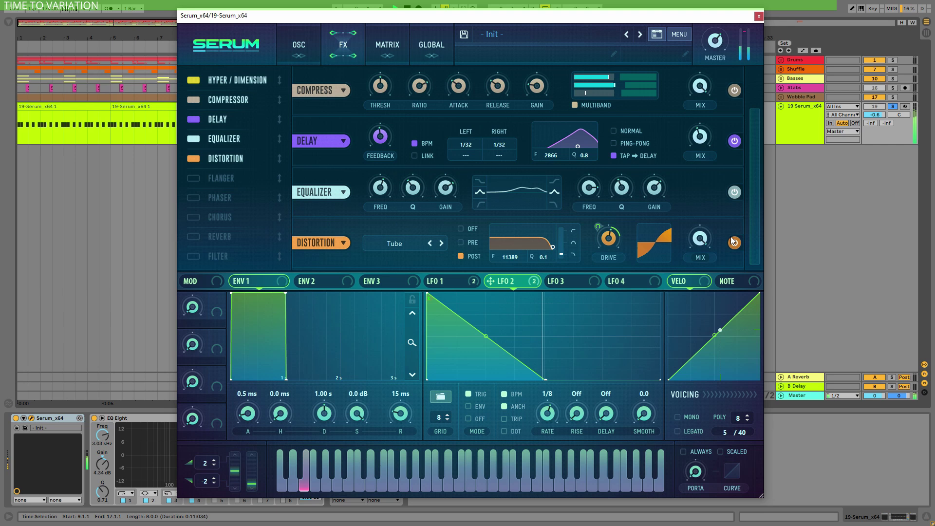
click(733, 192)
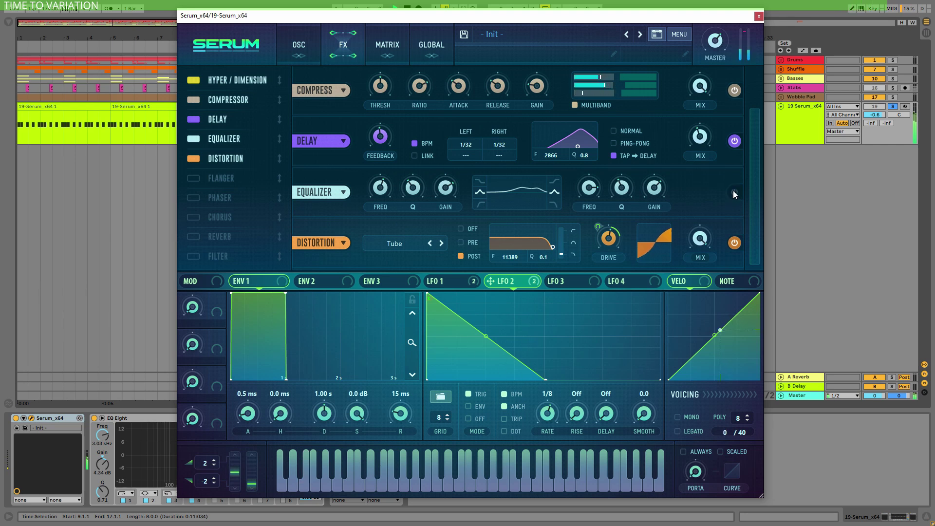
click(734, 193)
Bypass all of LFO 1's destinations and switch off the Ring Mod filter, then return to the FX rack
click(298, 45)
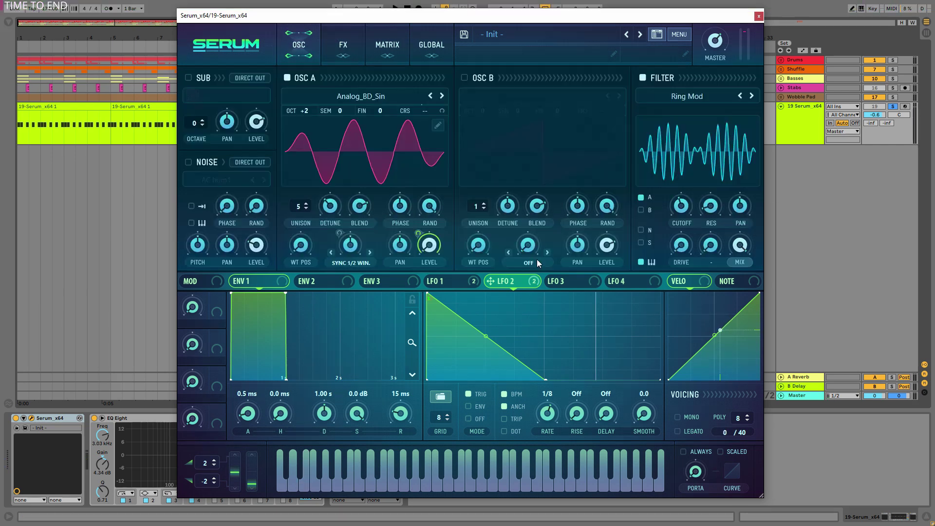
right_click(448, 281)
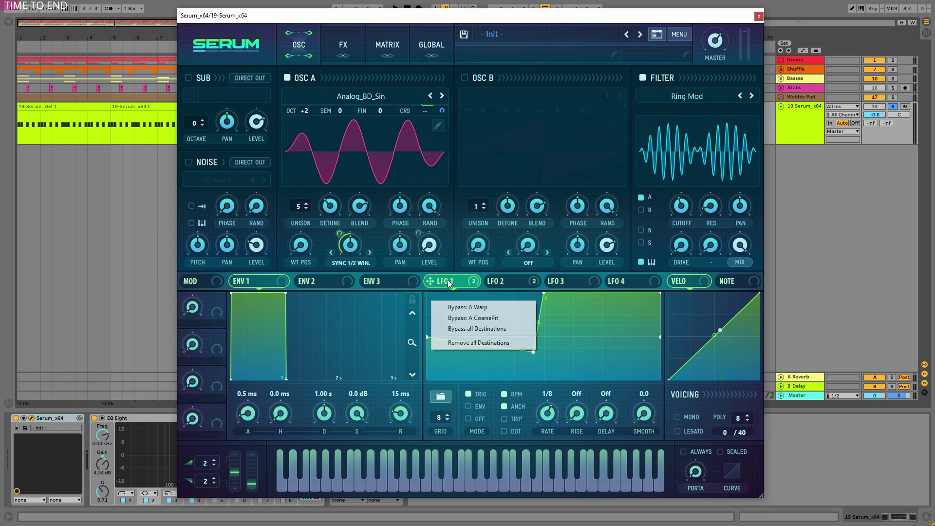
click(468, 329)
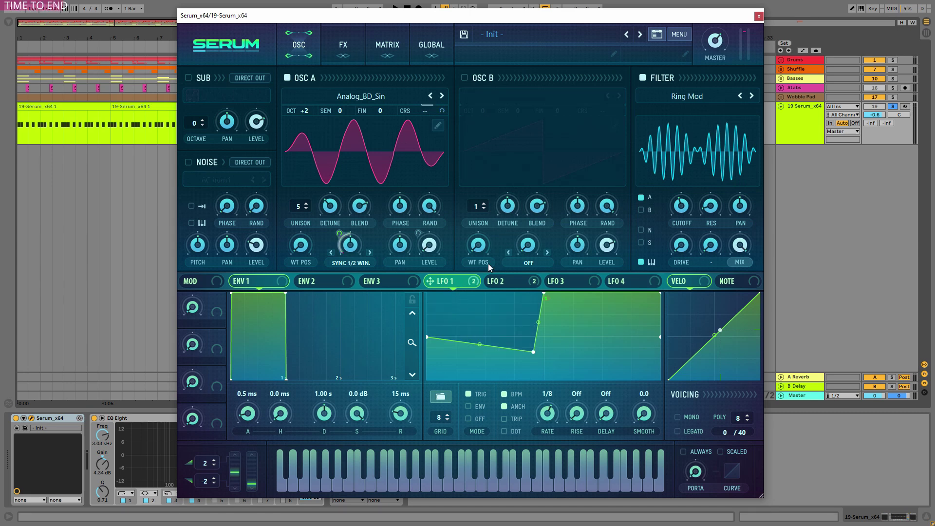
click(641, 79)
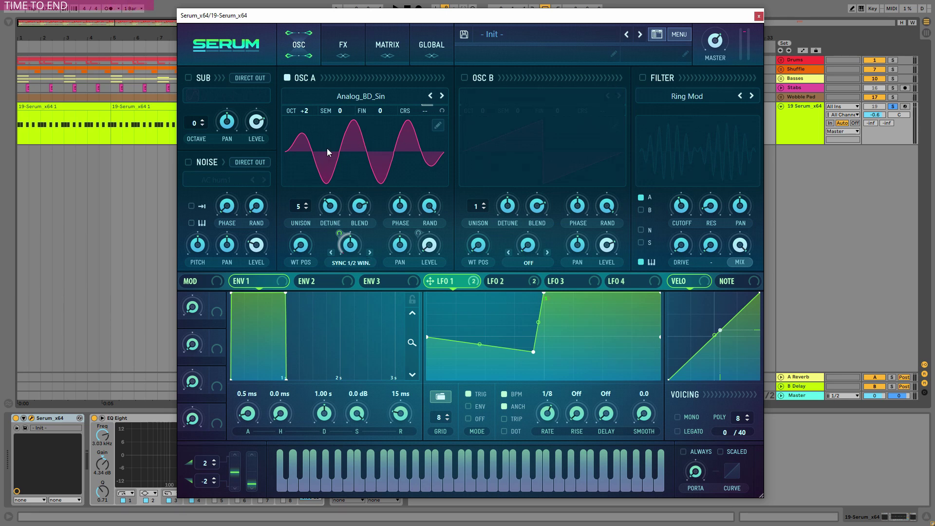
click(343, 44)
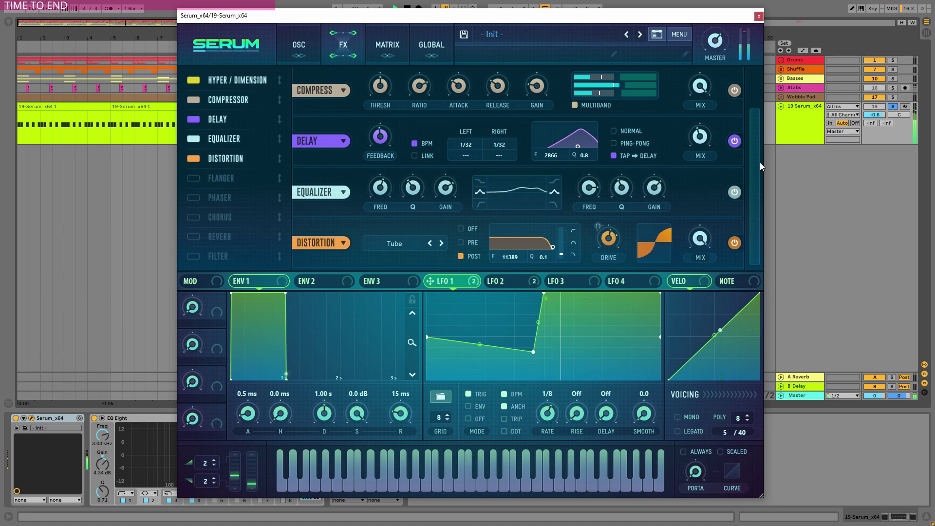
Turn the Distortion effect back on in the FX rack, then re-enable the Ring Mod filter
click(299, 44)
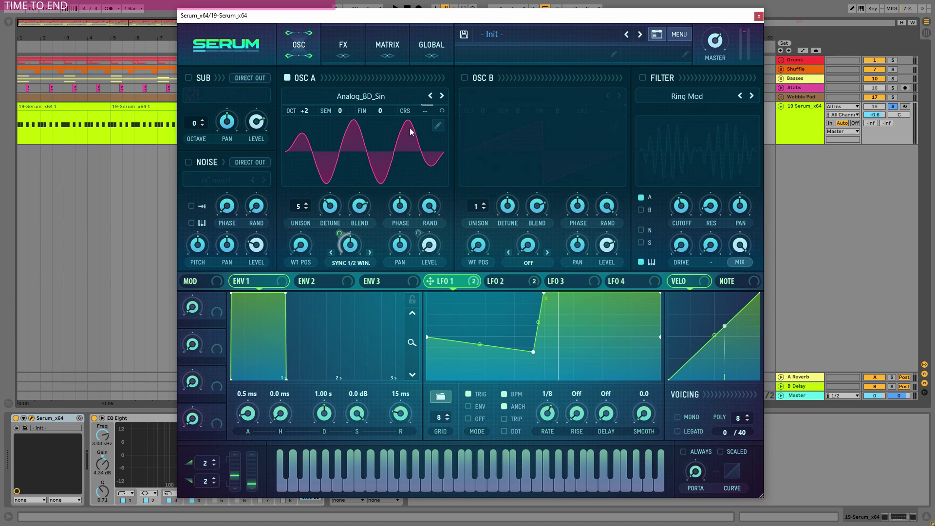
click(329, 36)
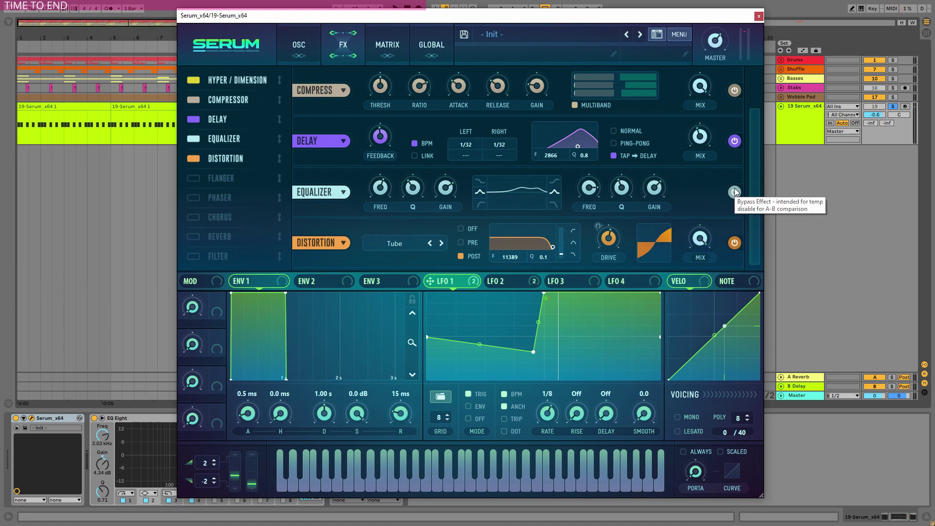
click(735, 243)
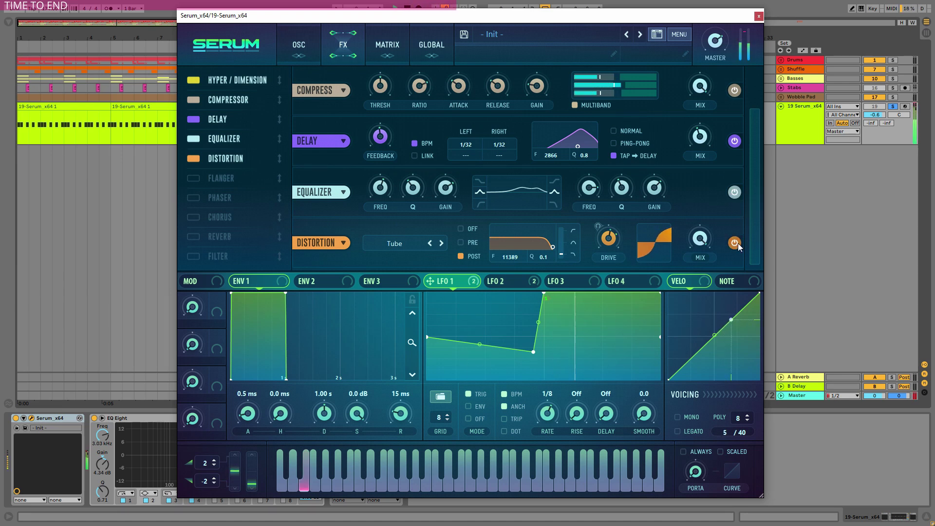
click(311, 39)
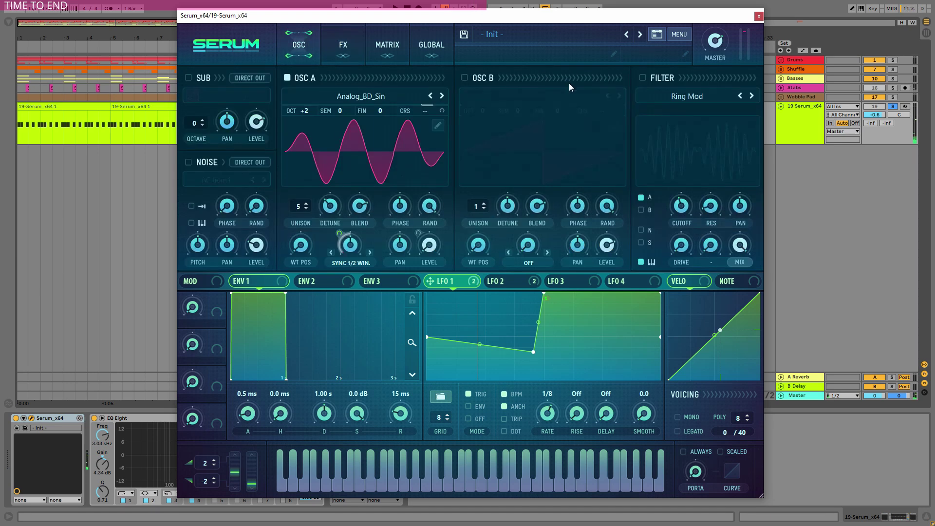
click(643, 78)
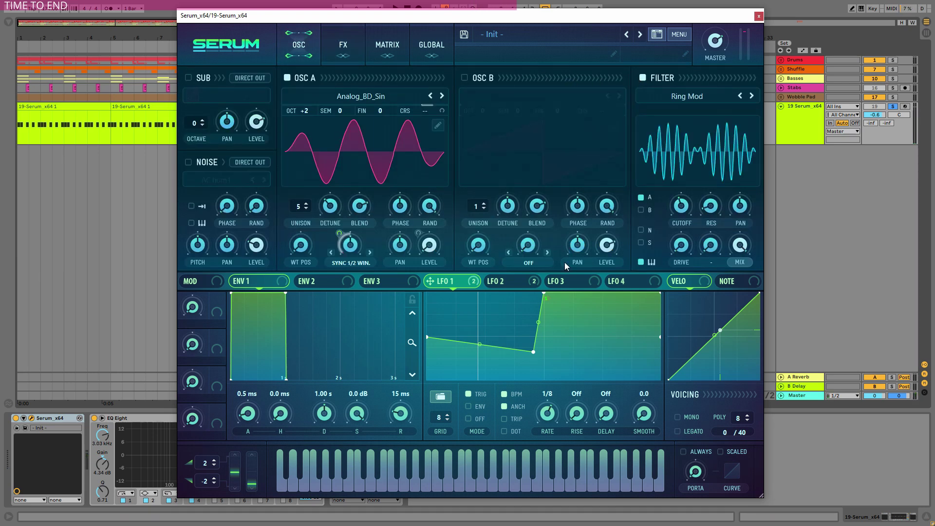
Activate all of LFO 1's destinations again and close the Serum plugin window
right_click(459, 286)
click(469, 249)
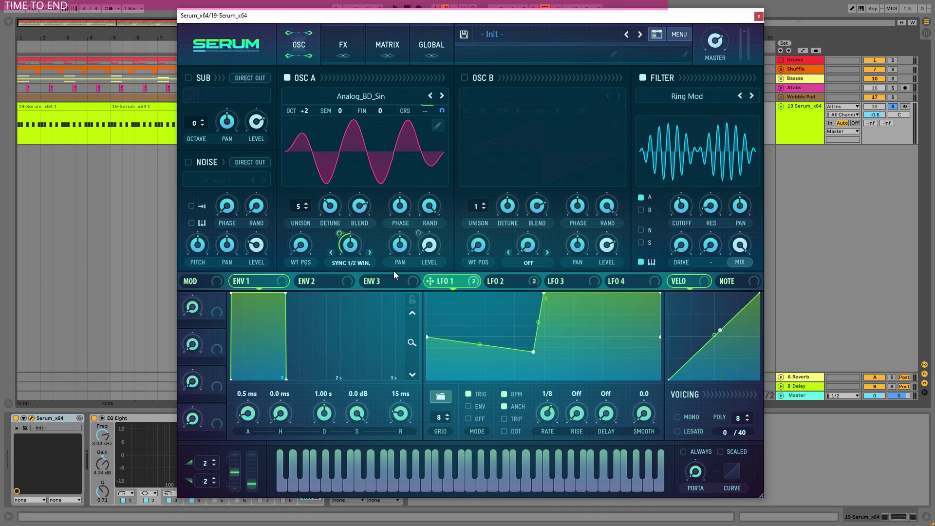
click(759, 16)
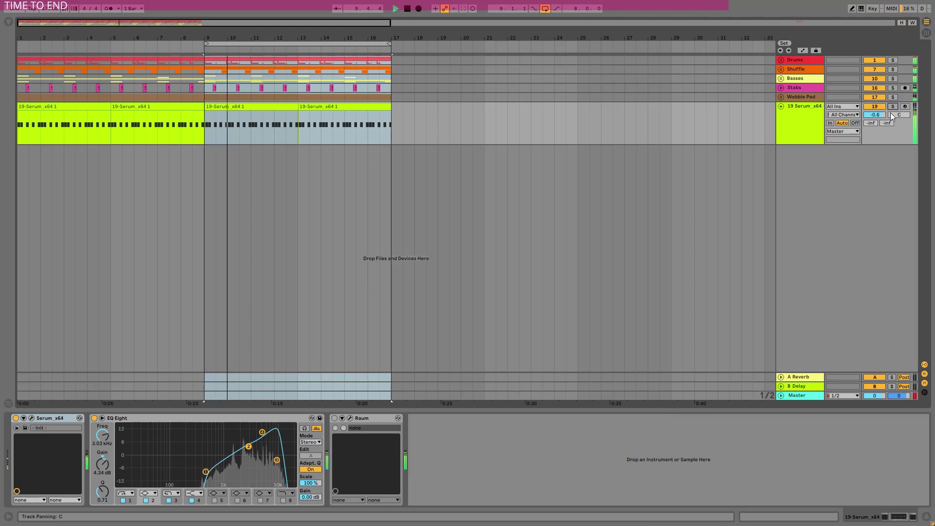
Briefly reopen and close the Serum window with Ctrl+Alt+P, then stop arrangement playback
key(ctrl+alt+p)
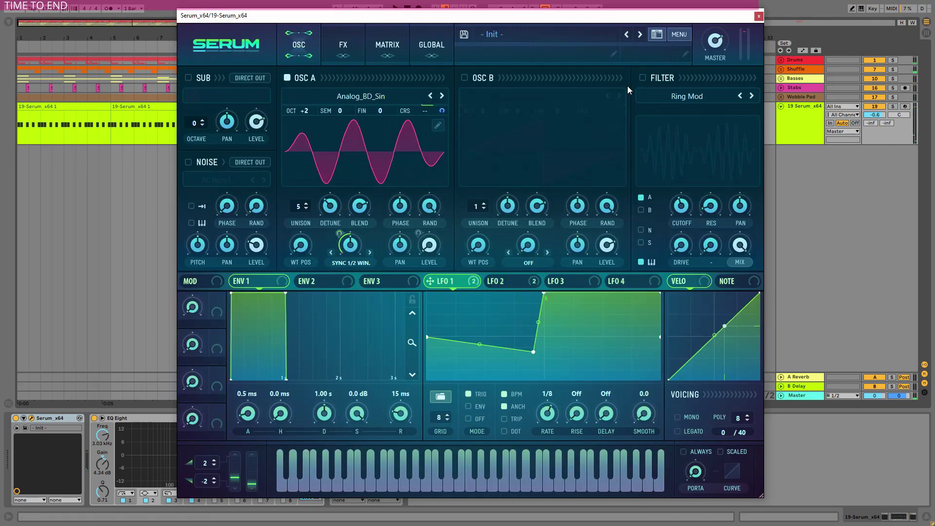
click(758, 16)
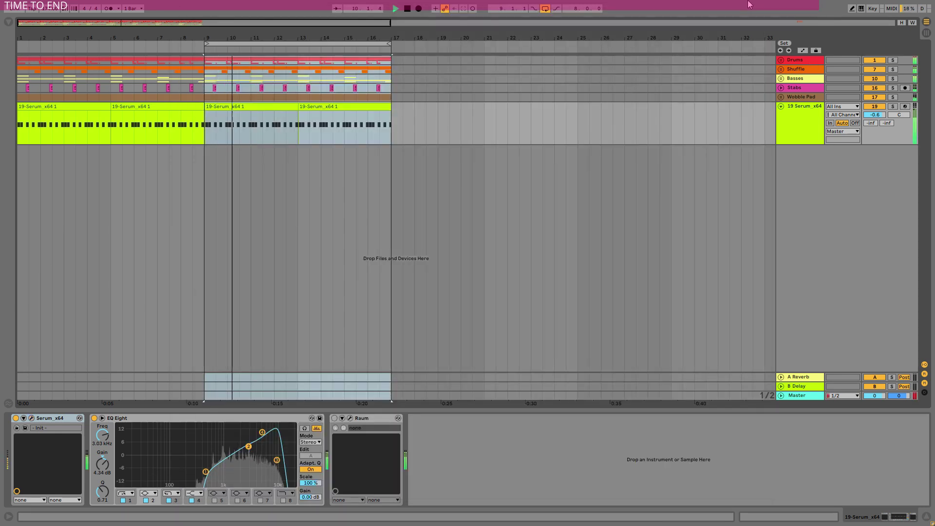
key(space)
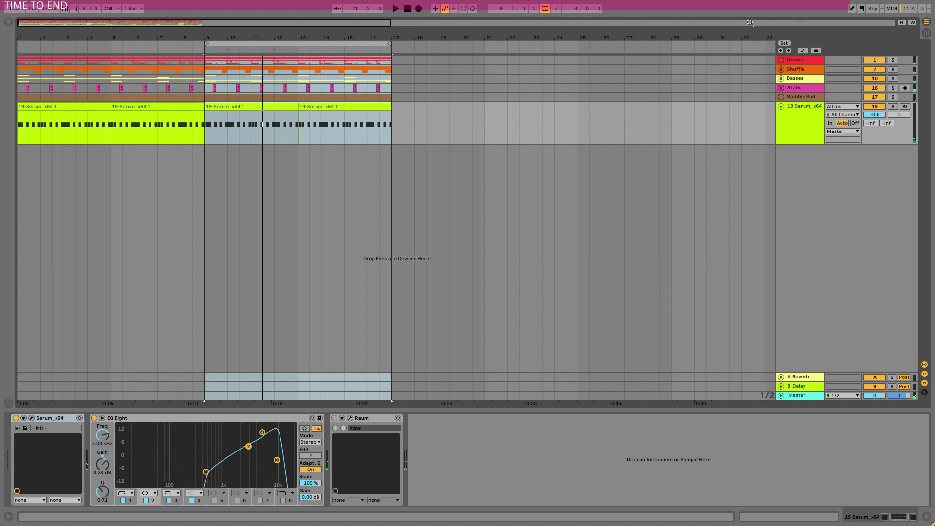